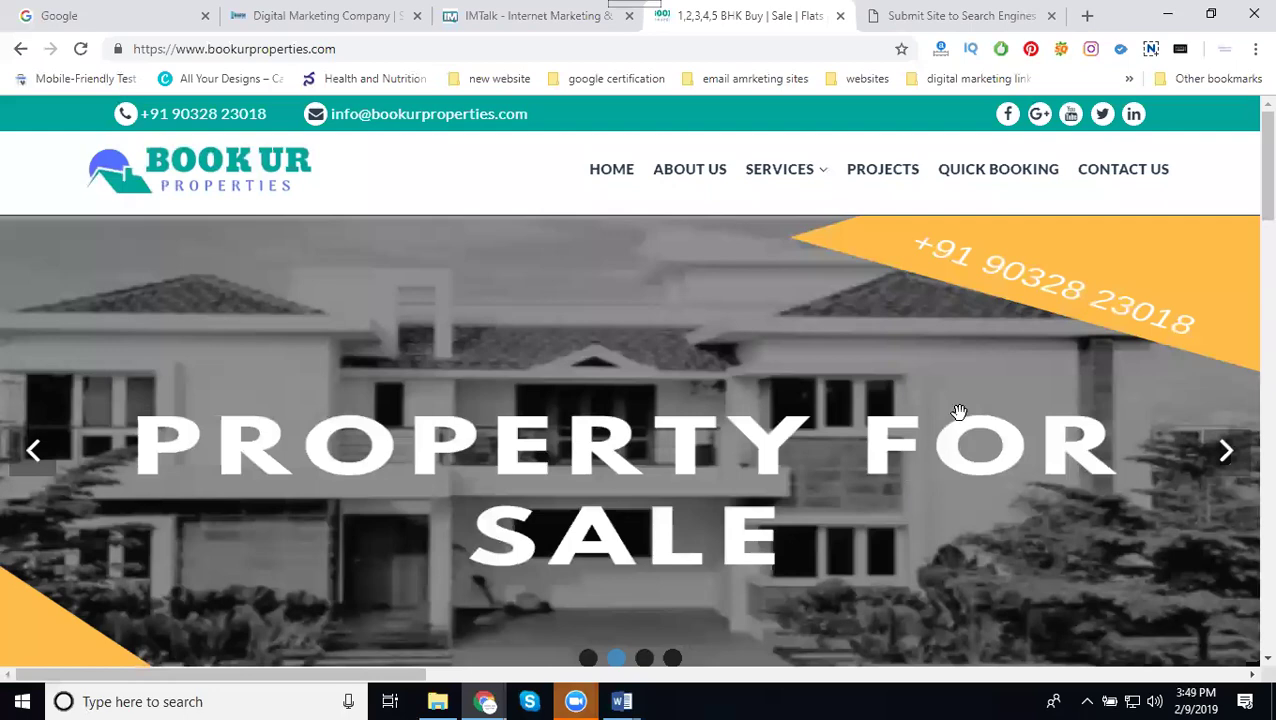
Switch to the CleverSubmitter tab showing the free submission form for 129 search engines
{"action": "left_click", "coordinate": [955, 16]}
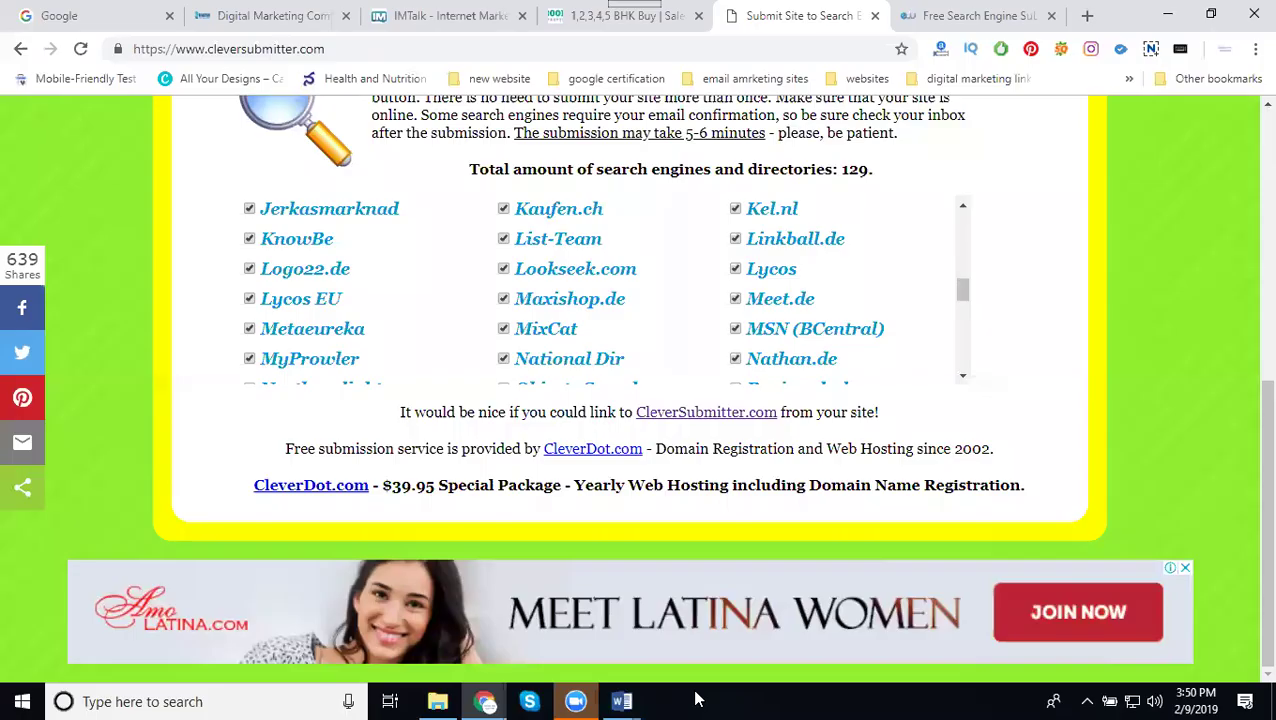
Copy the bookurproperties.com address from its tab's address bar and look over the Entireweb page
{"action": "scroll", "coordinate": [700, 318], "scroll_direction": "up", "scroll_amount": 3}
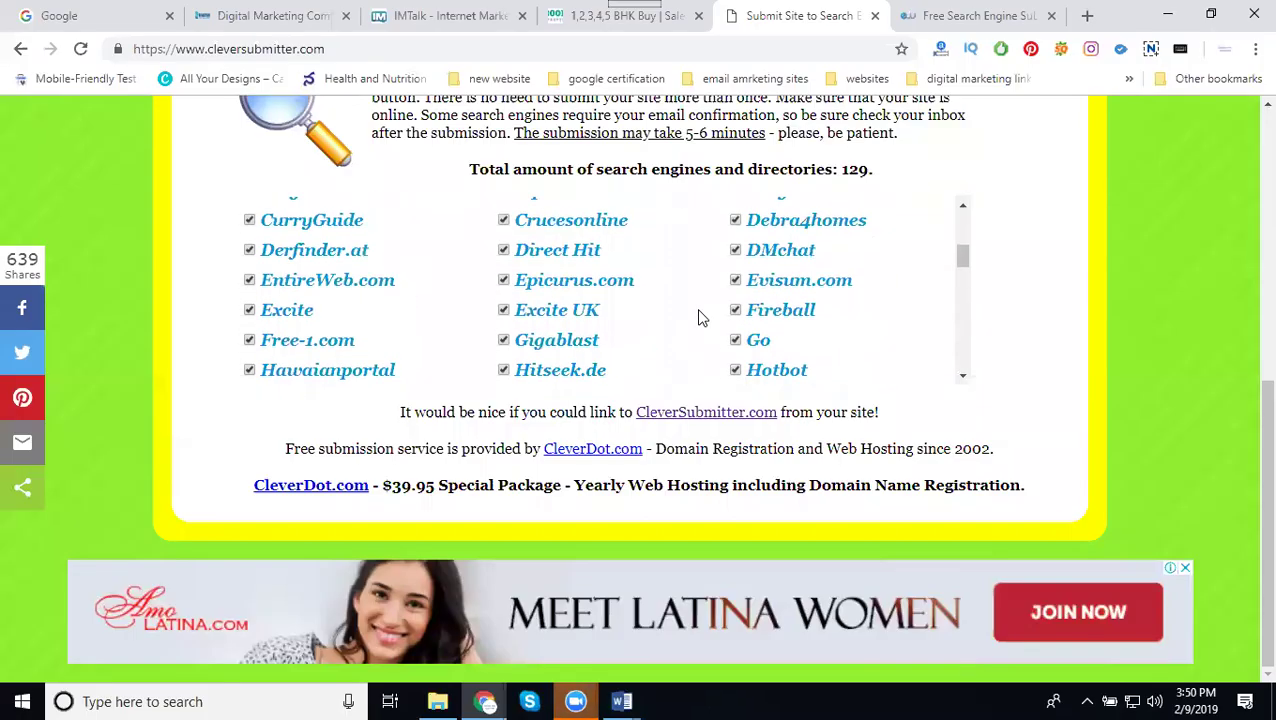
{"action": "scroll", "coordinate": [700, 318], "scroll_direction": "up", "scroll_amount": 5}
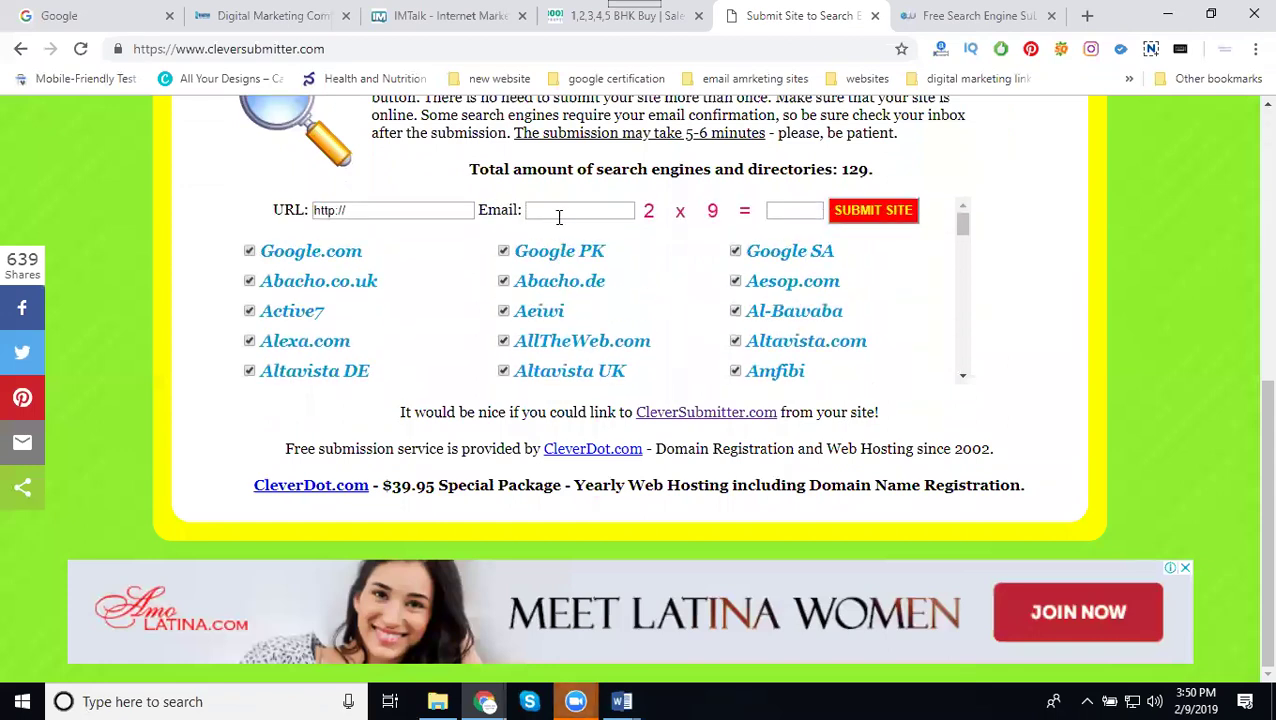
{"action": "left_click", "coordinate": [560, 16]}
{"action": "left_click", "coordinate": [518, 41]}
{"action": "key", "text": "ctrl+c"}
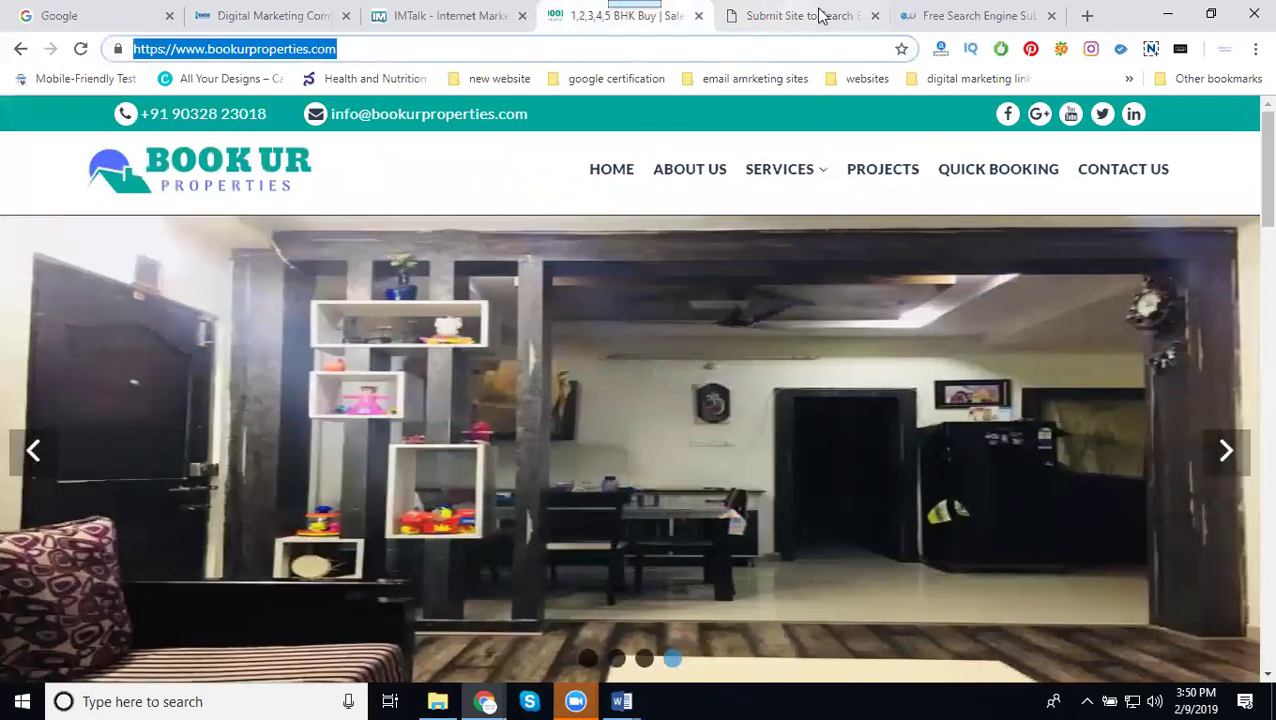
{"action": "left_click", "coordinate": [818, 14]}
{"action": "left_click", "coordinate": [963, 15]}
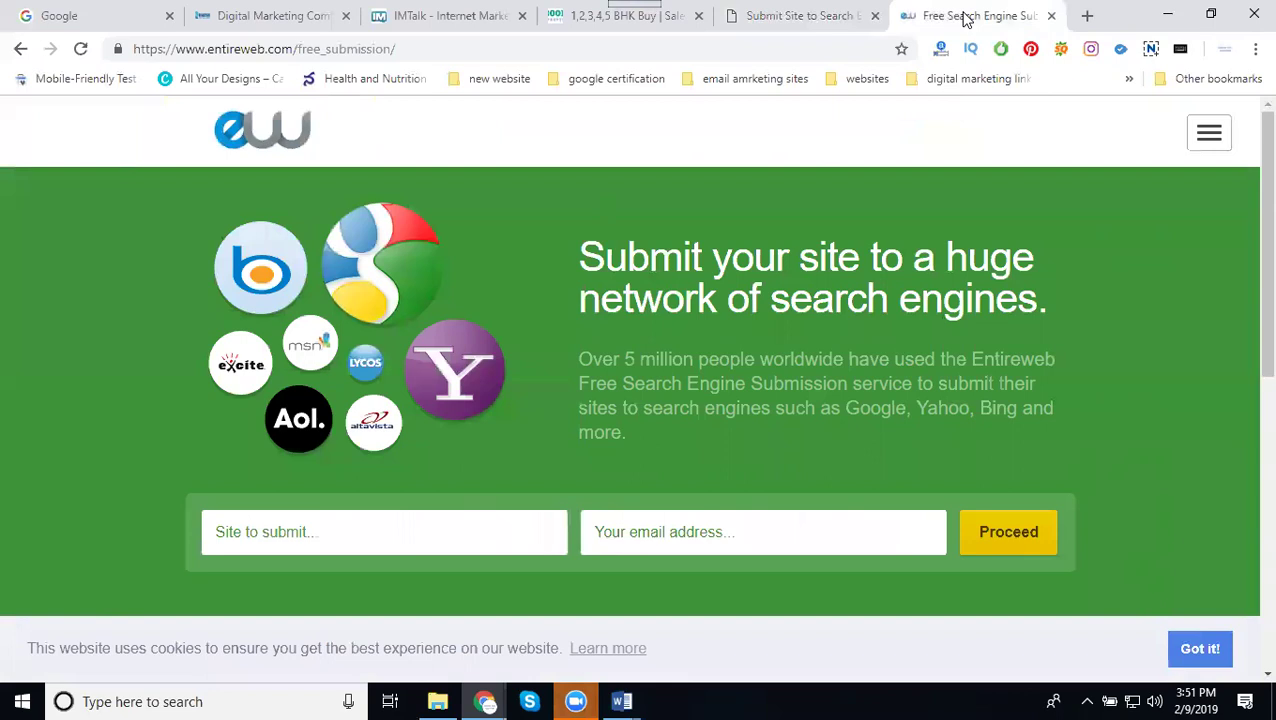
{"action": "left_click", "coordinate": [600, 16]}
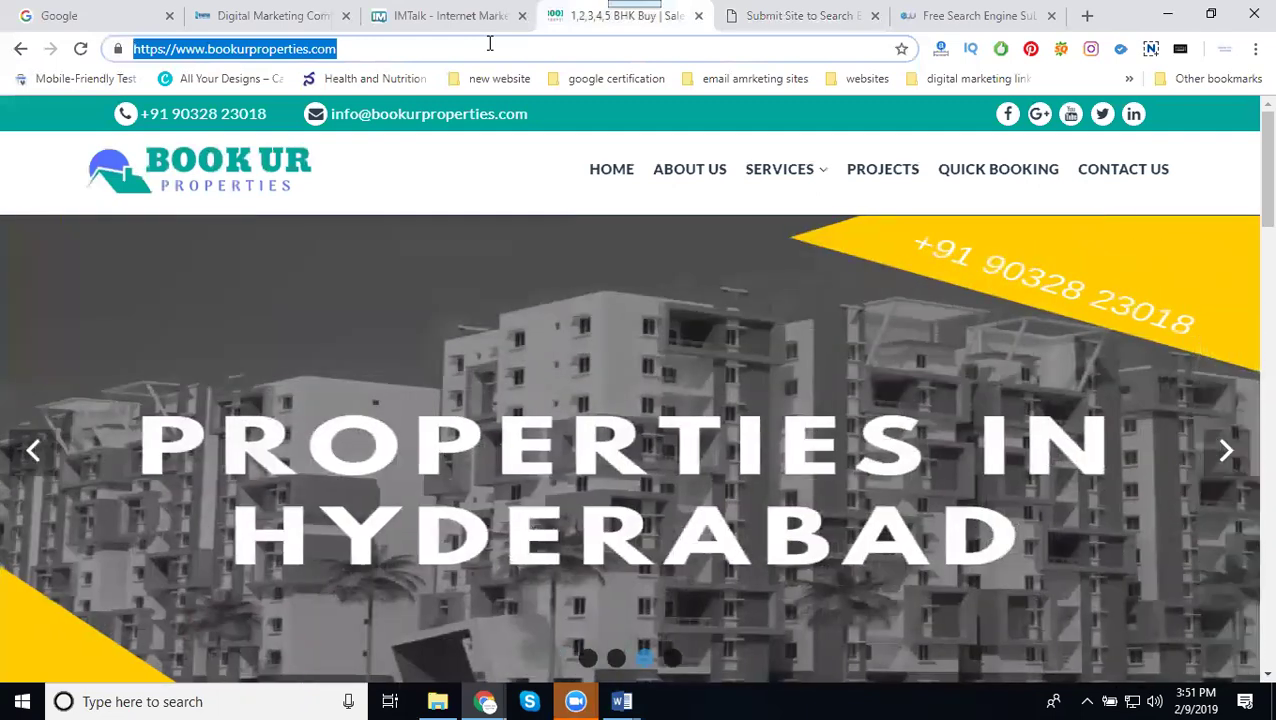
{"action": "left_click", "coordinate": [773, 18]}
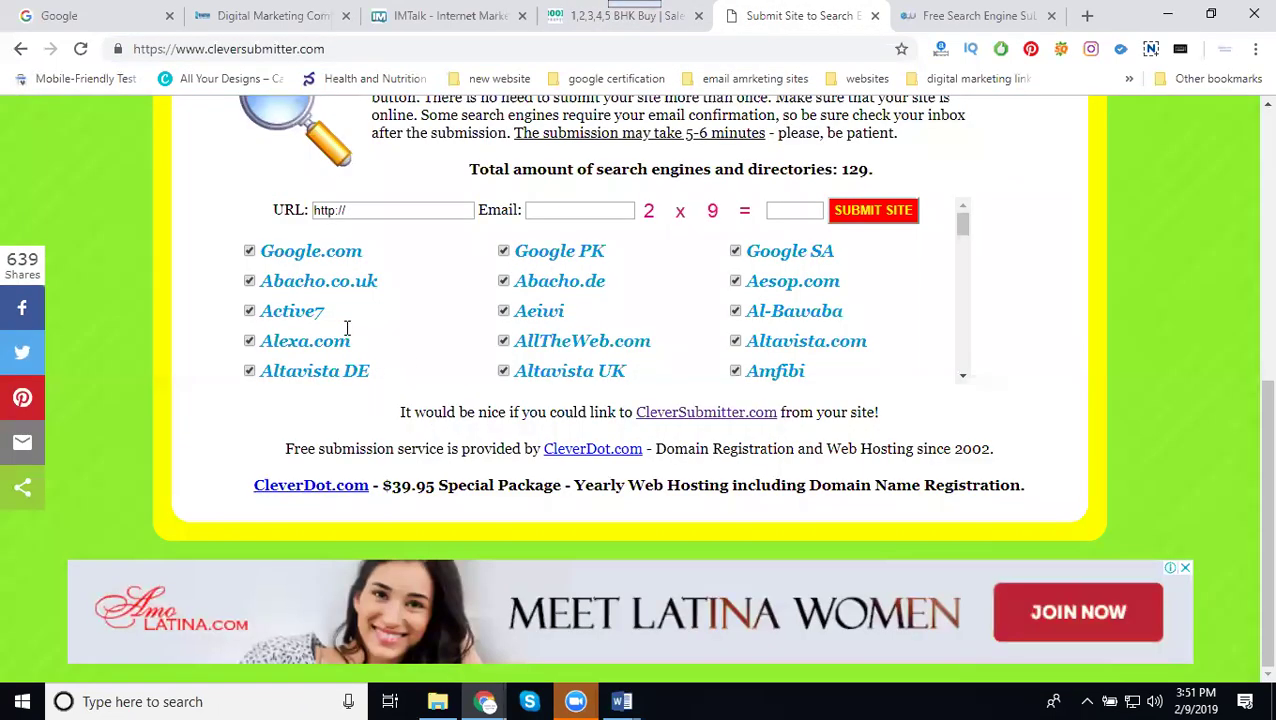
{"action": "left_click", "coordinate": [356, 208]}
{"action": "triple_click", "coordinate": [356, 208]}
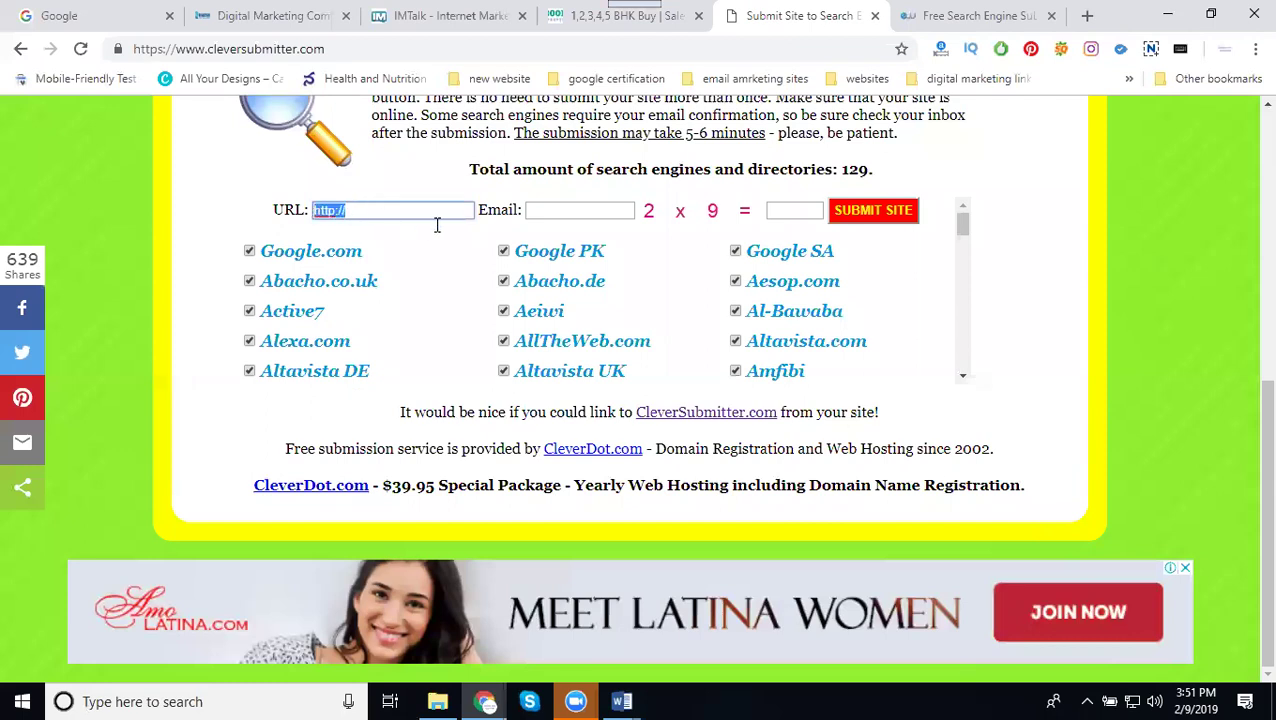
{"action": "key", "text": "ctrl+v"}
Enter the contact e-mail and captcha answer 18, then submit the site
{"action": "left_click", "coordinate": [561, 215]}
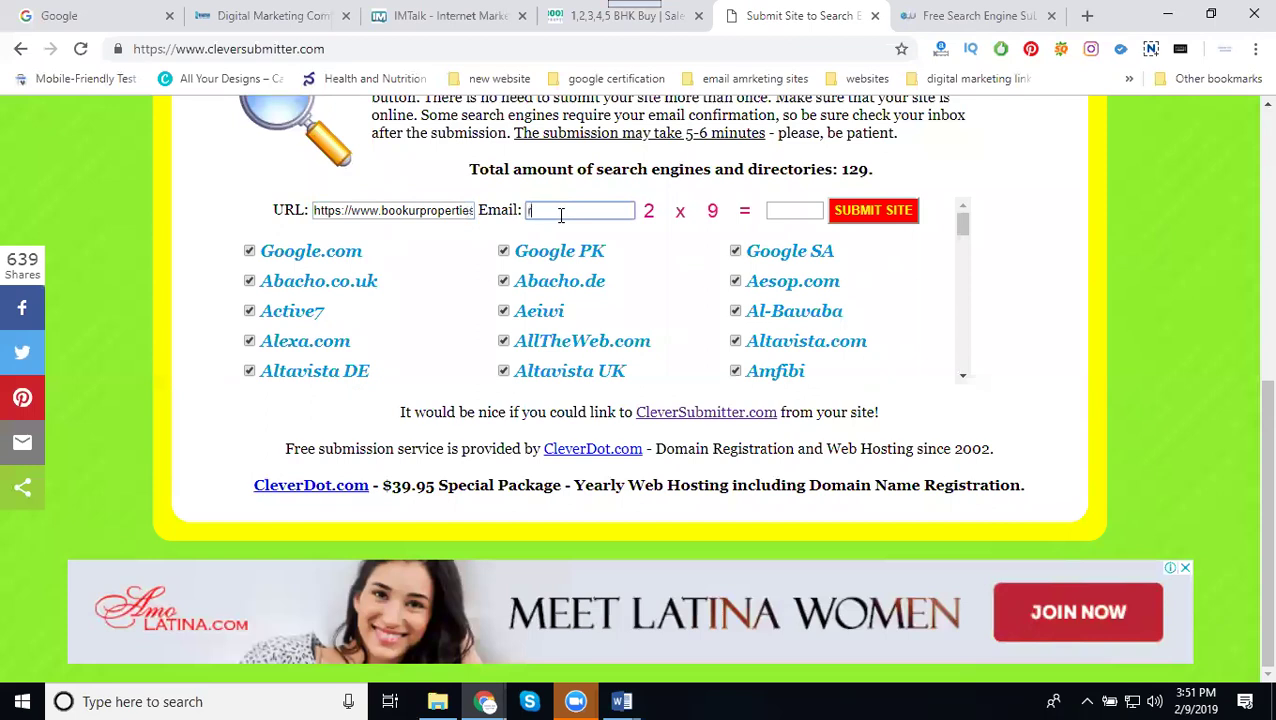
{"action": "left_click", "coordinate": [801, 210]}
{"action": "type", "text": "18"}
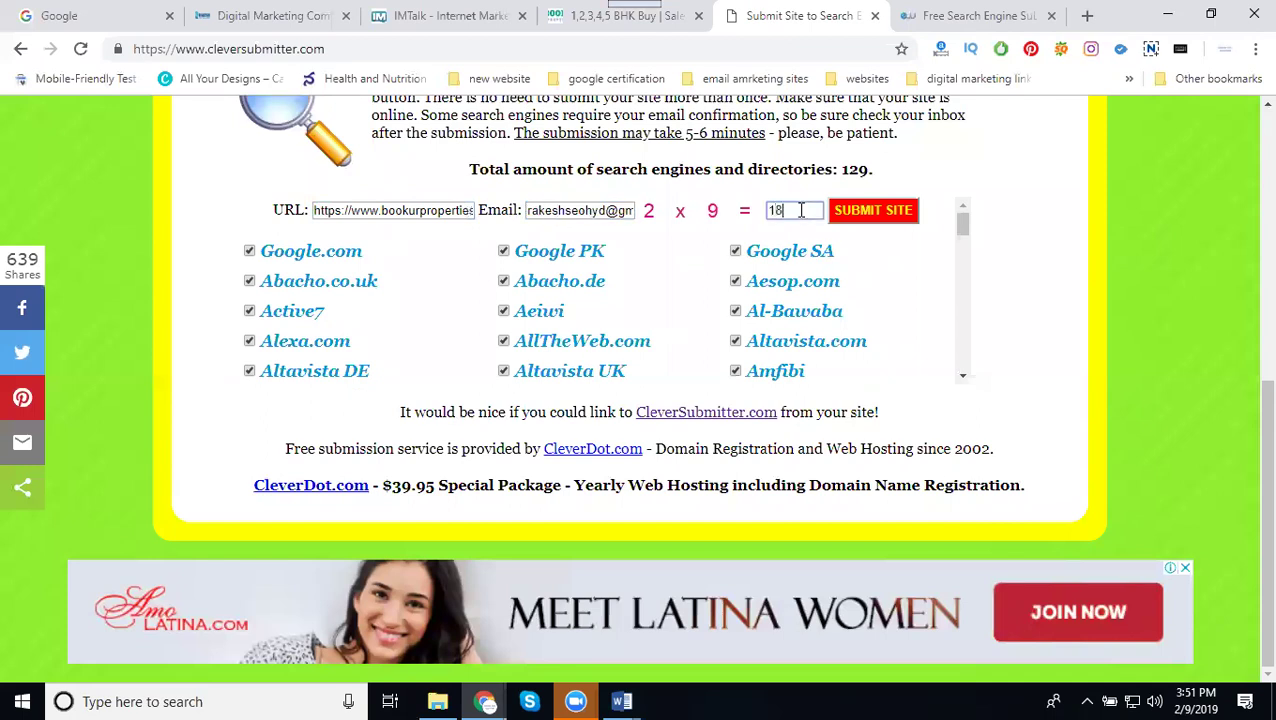
{"action": "left_click", "coordinate": [912, 218]}
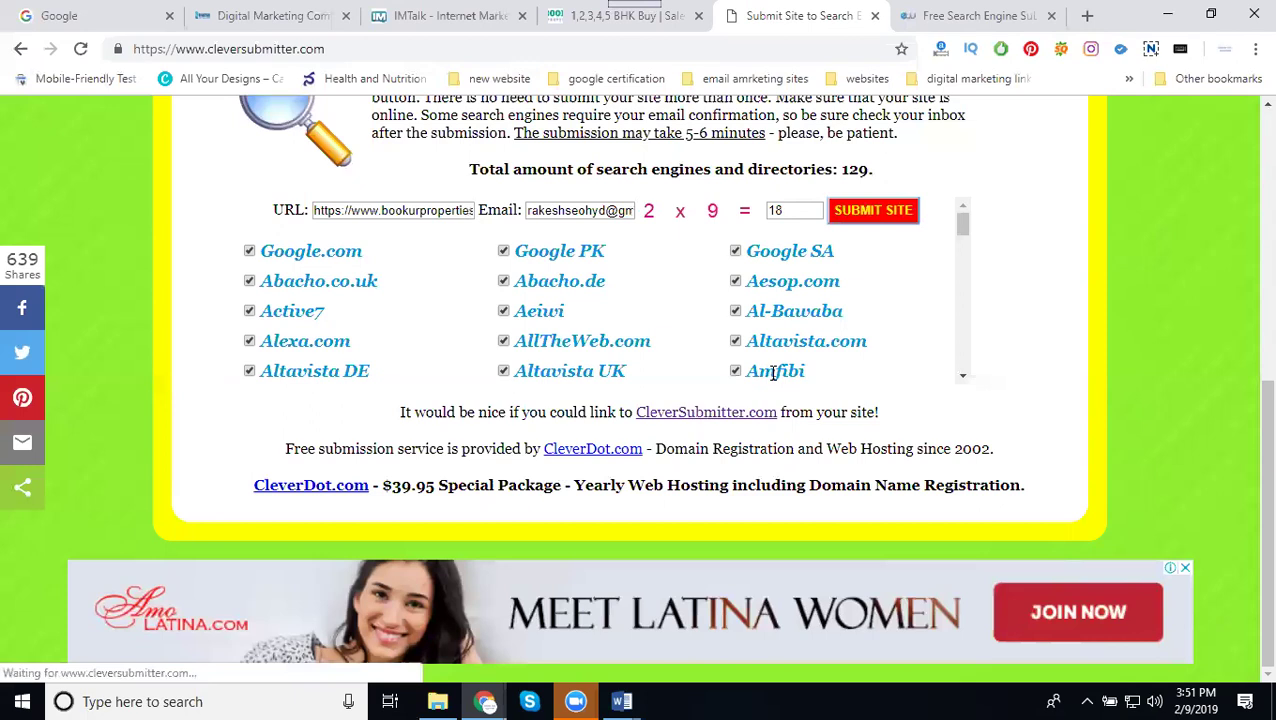
Fill Entireweb's form with the bookurproperties.com URL and the contact e-mail
{"action": "left_click", "coordinate": [921, 16]}
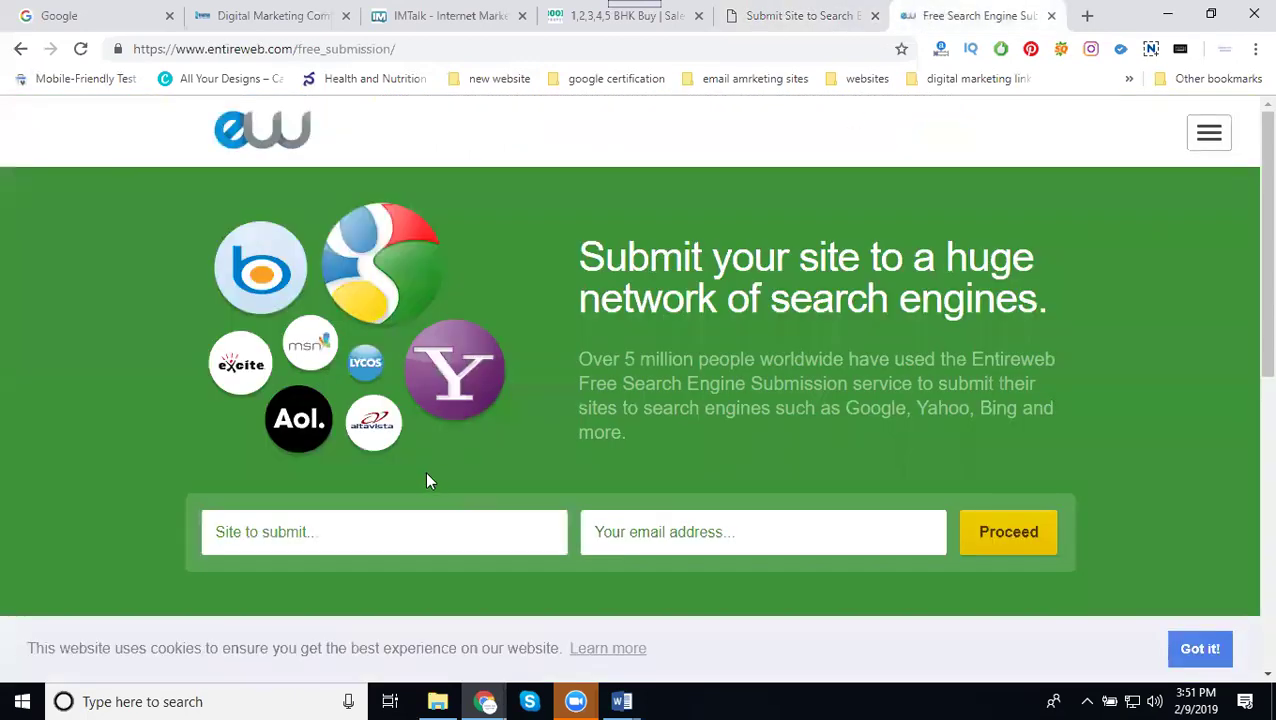
{"action": "left_click", "coordinate": [360, 535]}
{"action": "key", "text": "ctrl+a"}
{"action": "key", "text": "ctrl+v"}
{"action": "left_click", "coordinate": [660, 538]}
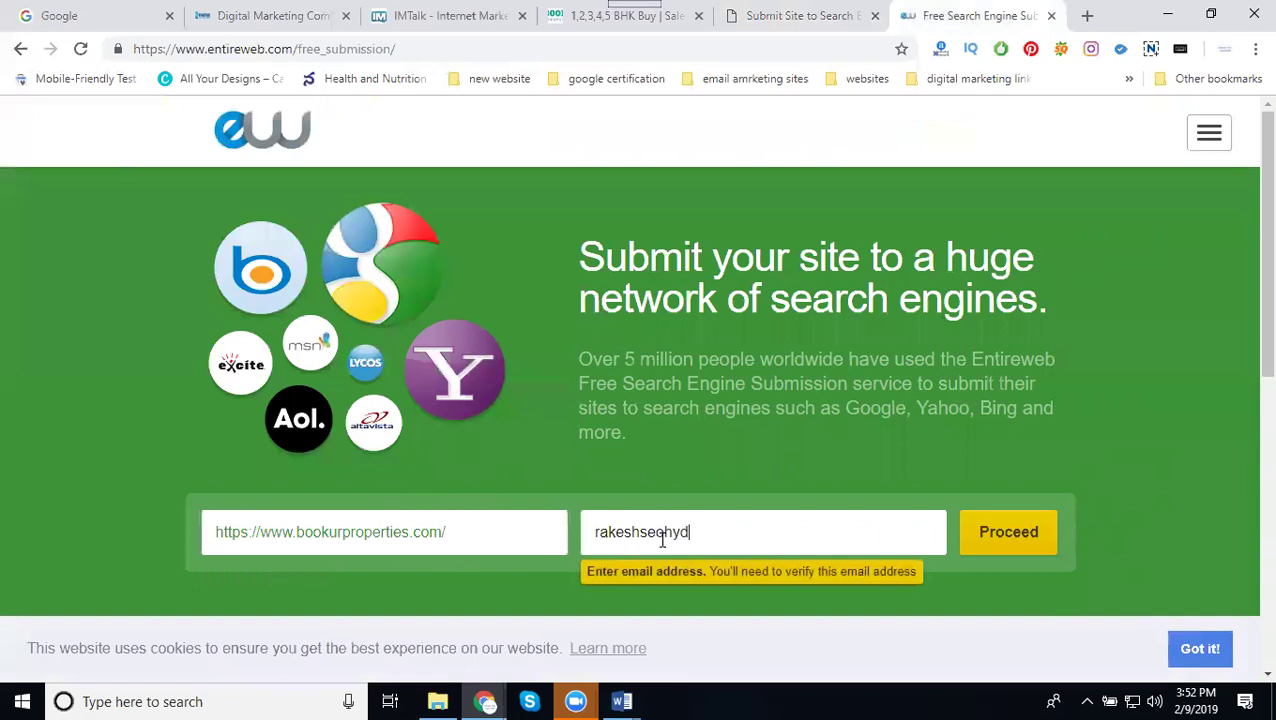
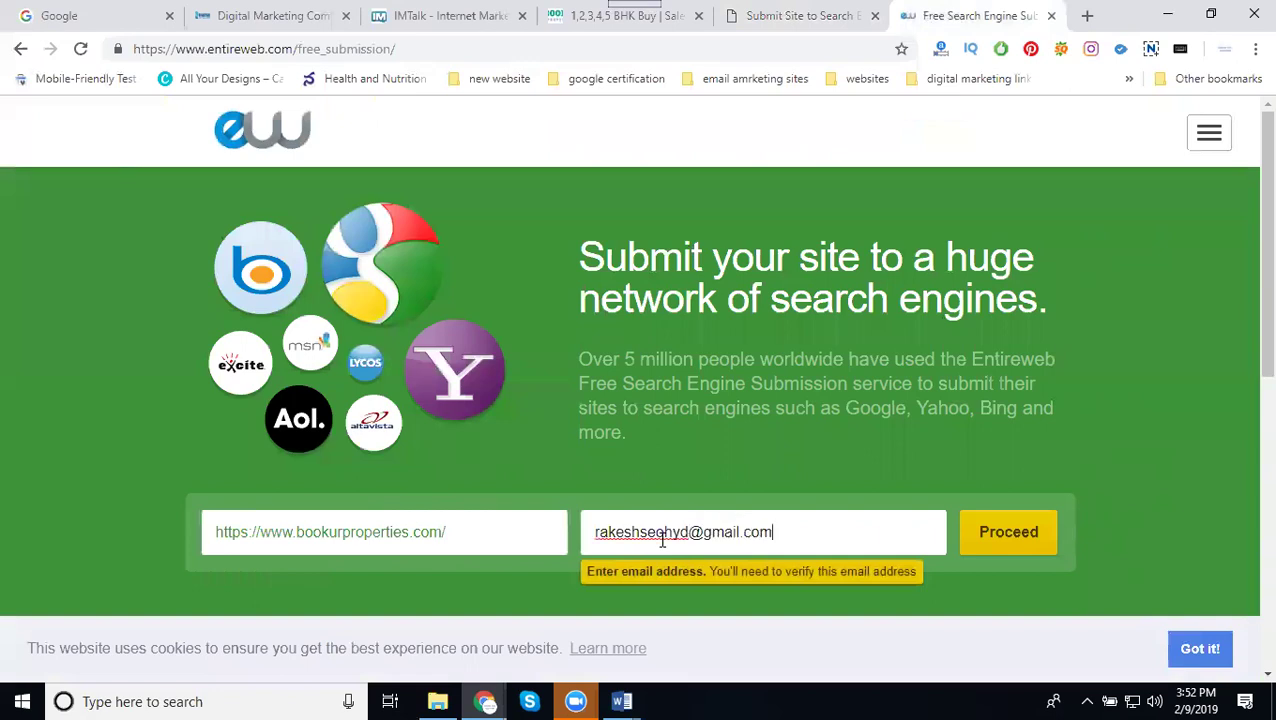
Proceed and choose the FREE SUBMISSION plan
{"action": "left_click", "coordinate": [985, 553]}
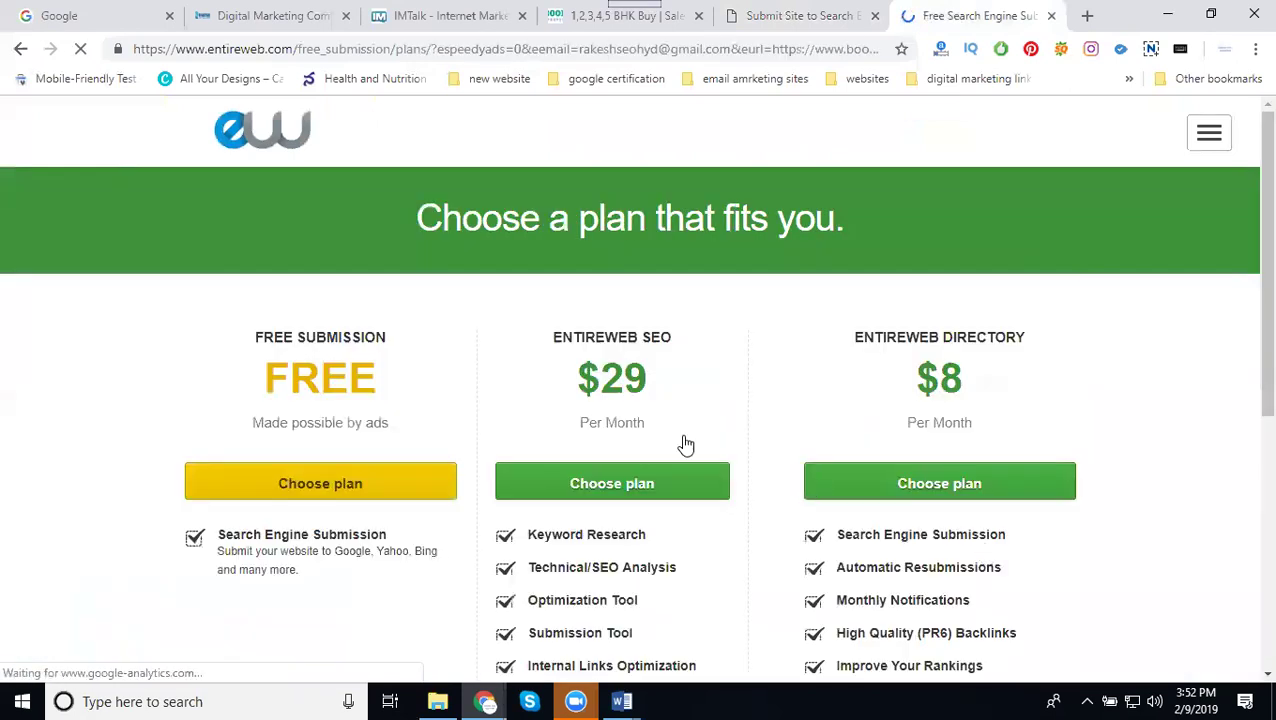
{"action": "scroll", "coordinate": [728, 397], "scroll_direction": "down", "scroll_amount": 1}
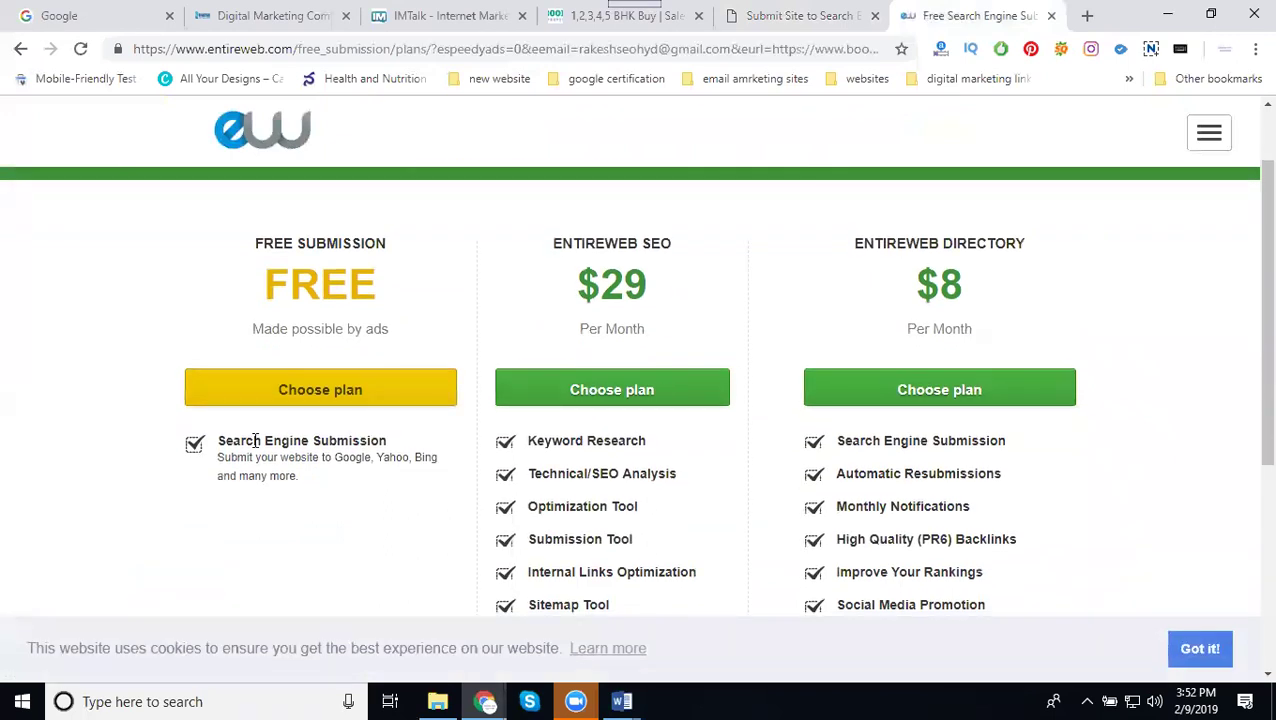
{"action": "left_click", "coordinate": [286, 392]}
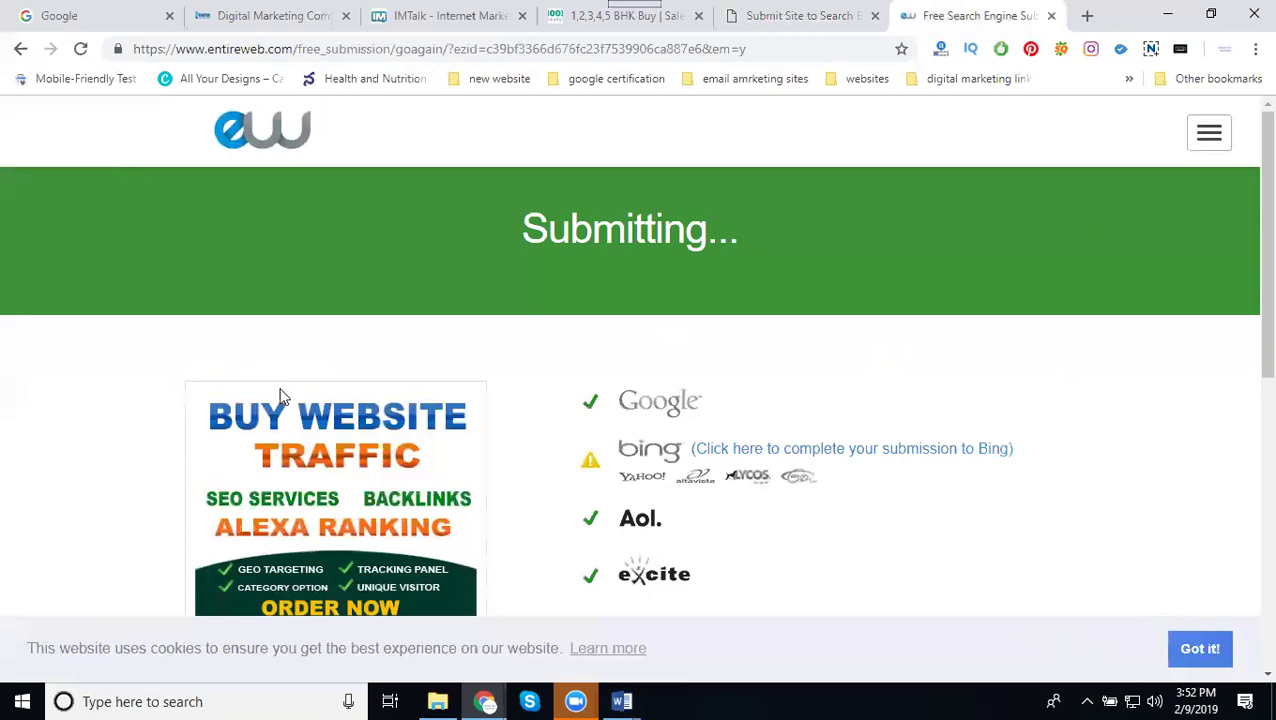
Open the Bing submission link and read Bing's article on retired URL submission
{"action": "left_click", "coordinate": [783, 452]}
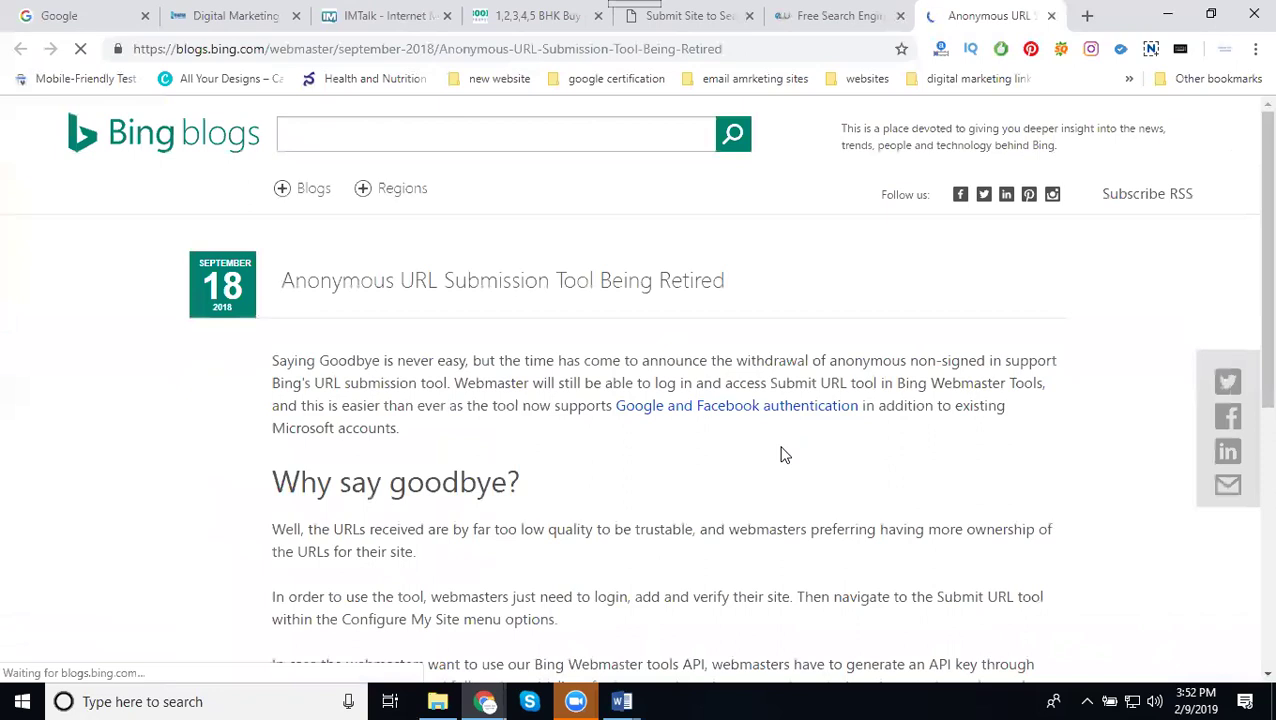
{"action": "left_click", "coordinate": [808, 22]}
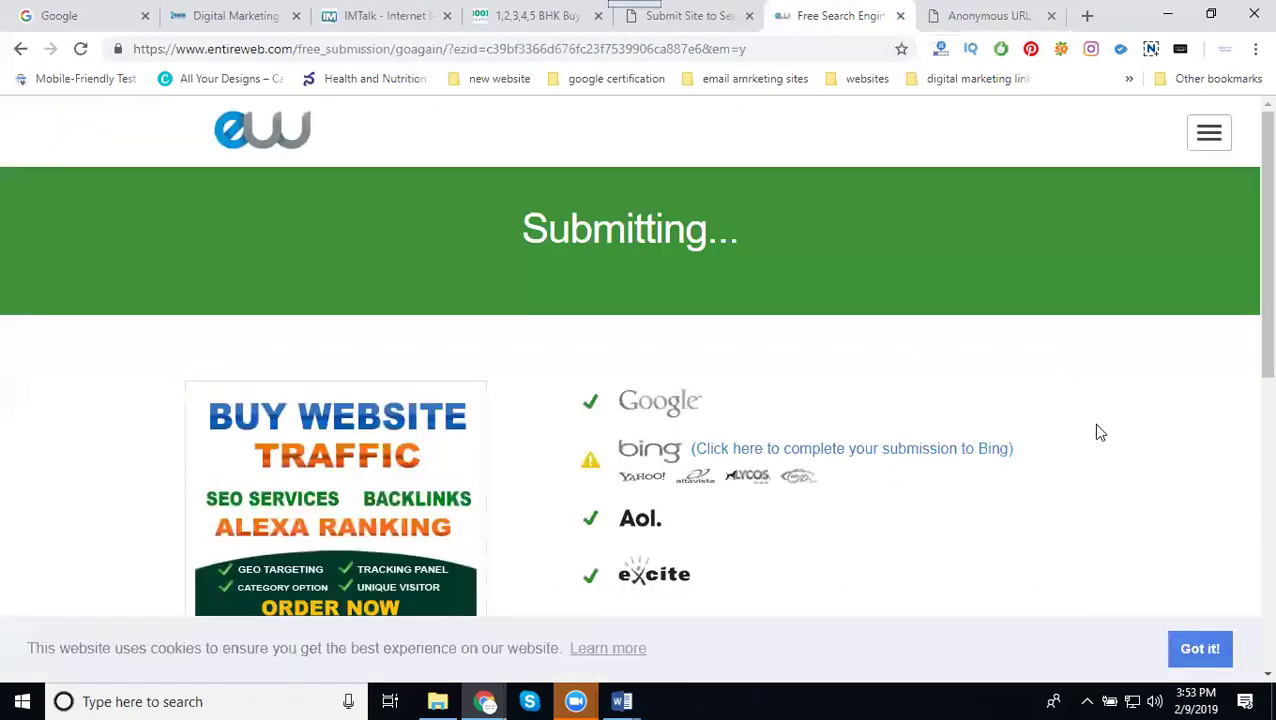
{"action": "scroll", "coordinate": [1095, 423], "scroll_direction": "down", "scroll_amount": 3}
{"action": "left_click", "coordinate": [965, 18]}
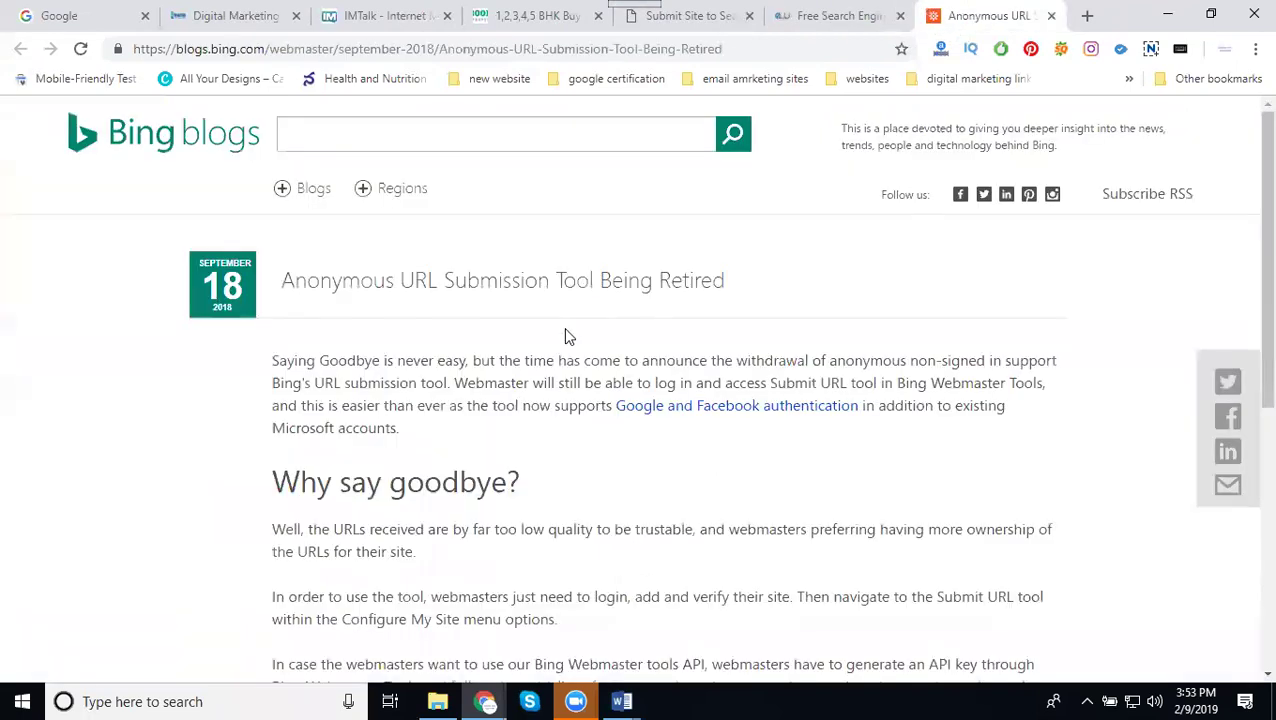
{"action": "scroll", "coordinate": [565, 338], "scroll_direction": "down", "scroll_amount": 10}
{"action": "scroll", "coordinate": [563, 338], "scroll_direction": "up", "scroll_amount": 4}
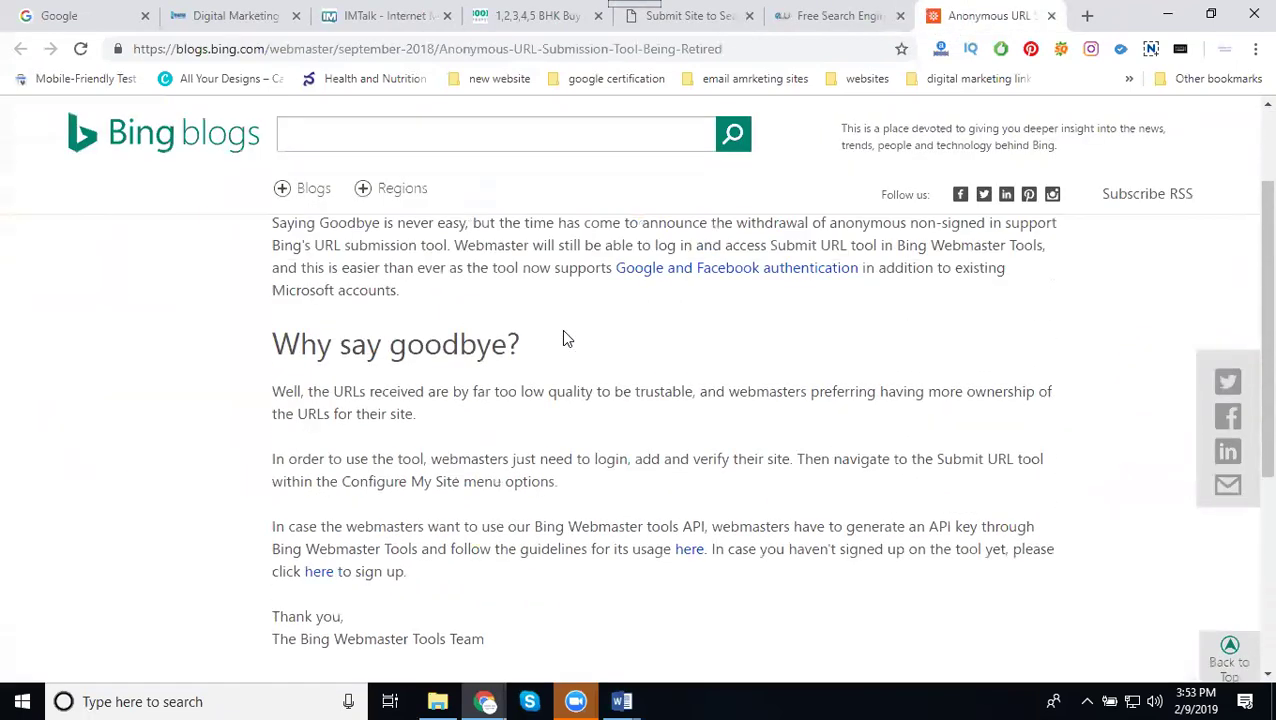
{"action": "left_click", "coordinate": [858, 22]}
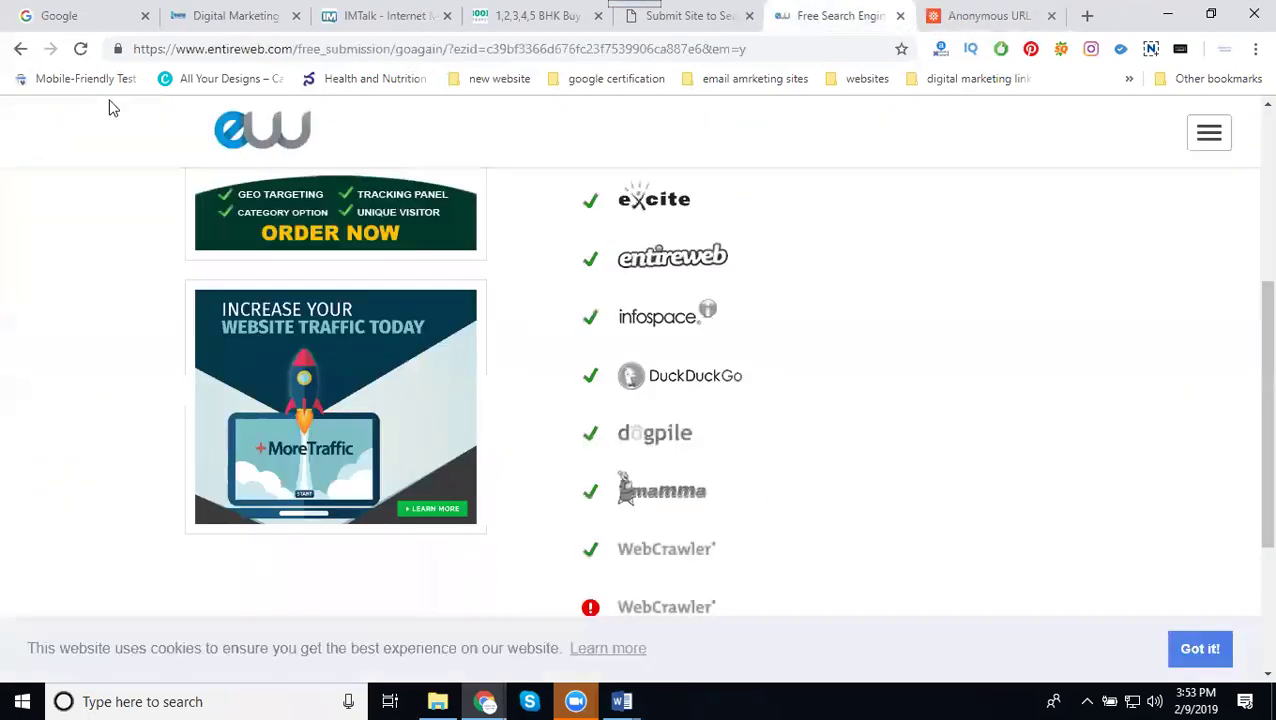
Reload Entireweb's results to resubmit the site to its engines
{"action": "left_click", "coordinate": [81, 50]}
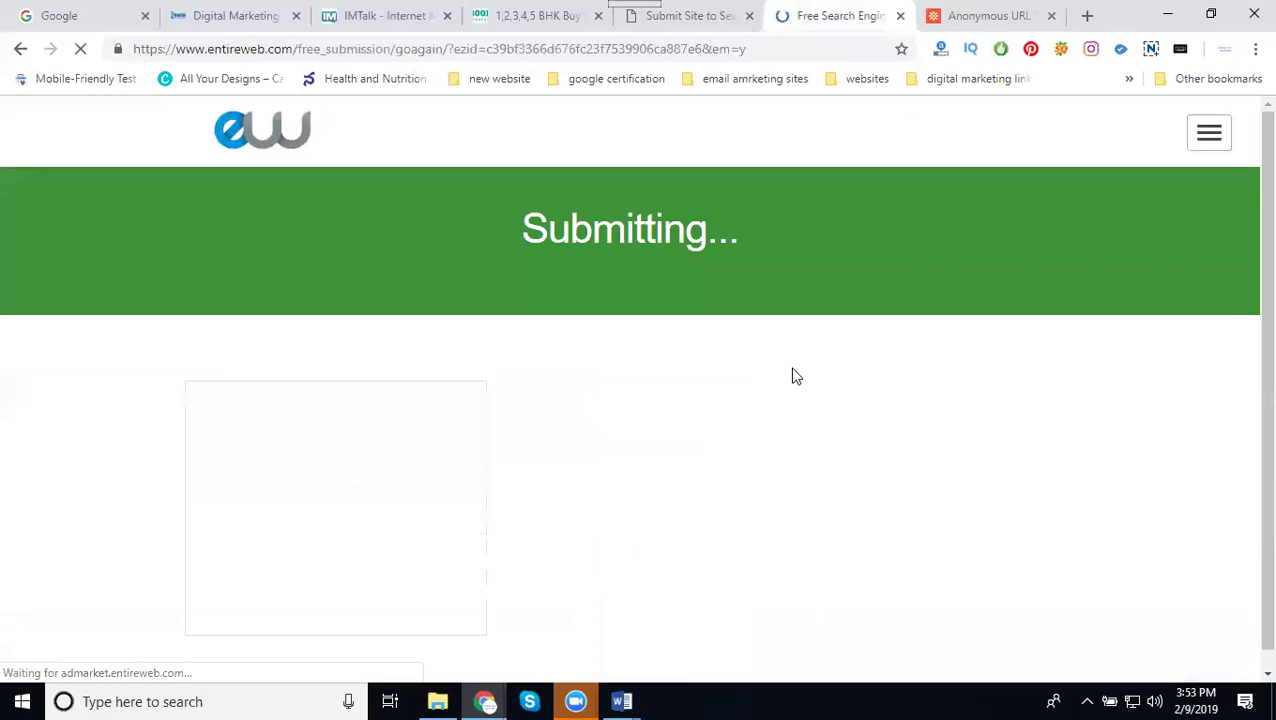
{"action": "scroll", "coordinate": [990, 294], "scroll_direction": "down", "scroll_amount": 2}
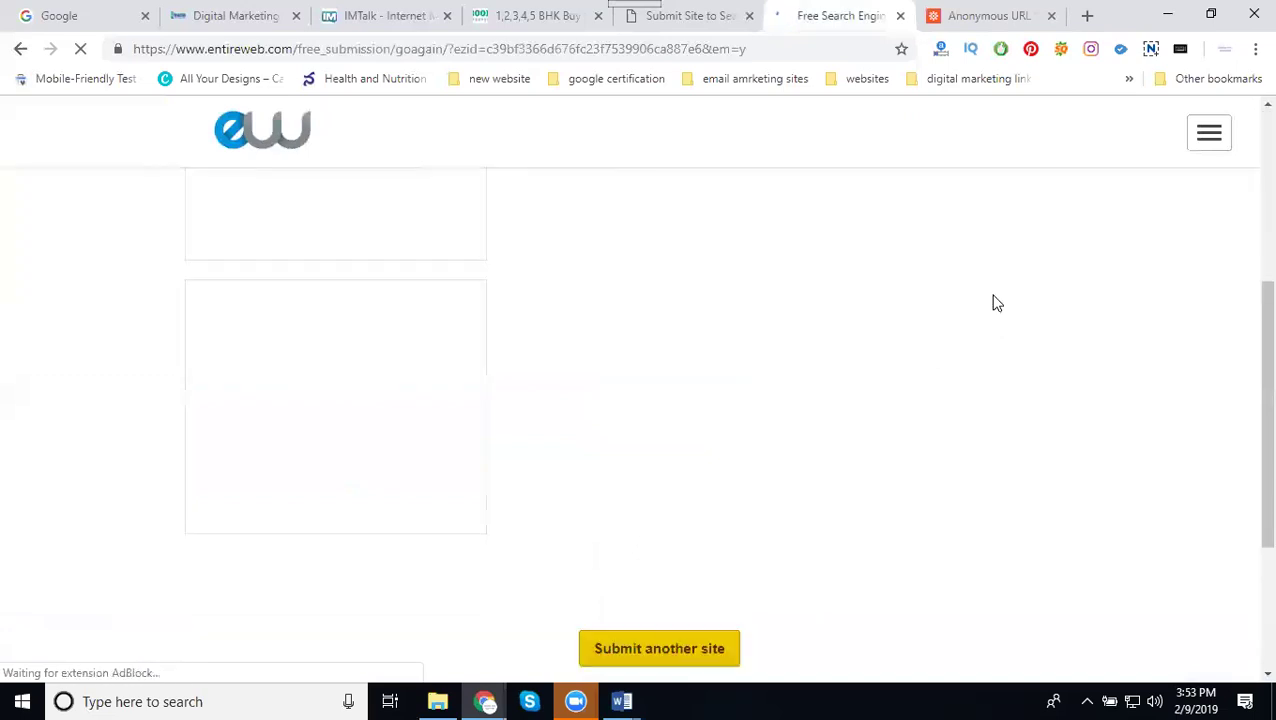
{"action": "scroll", "coordinate": [996, 303], "scroll_direction": "up", "scroll_amount": 3}
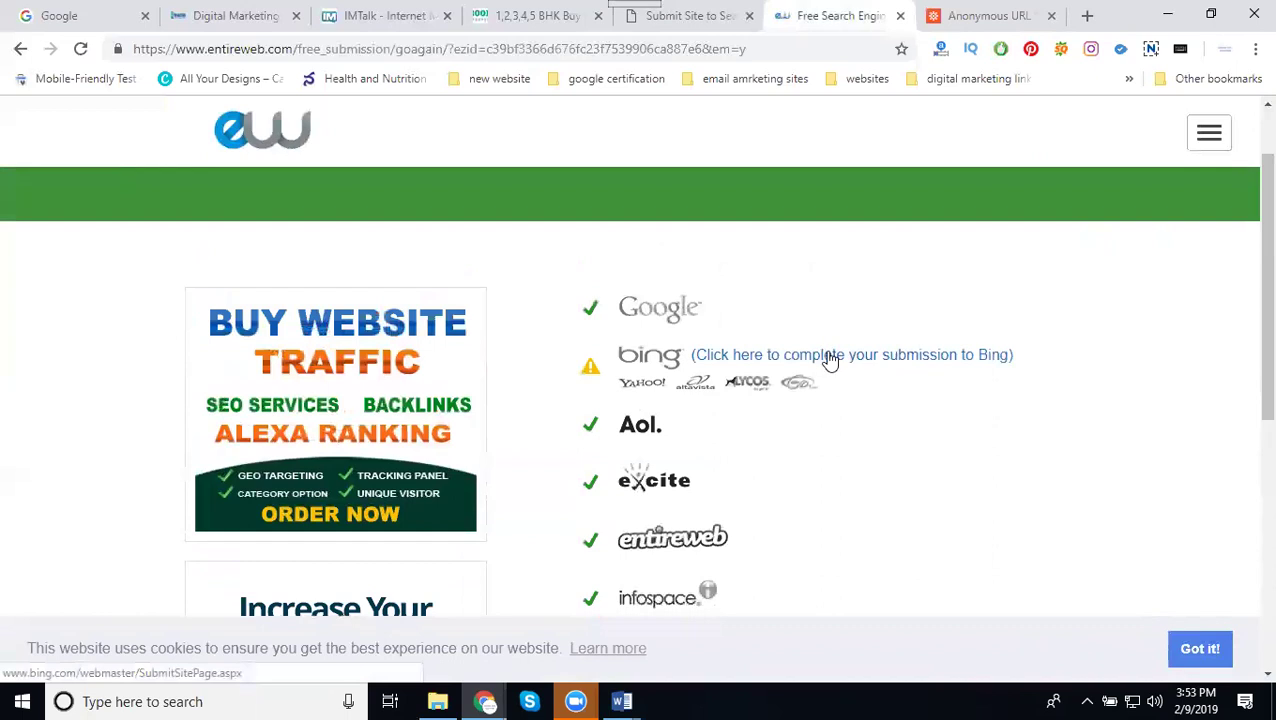
Open the Bing Webmaster Tools sign-up page from the Bing blog article
{"action": "left_click", "coordinate": [940, 16]}
{"action": "scroll", "coordinate": [640, 318], "scroll_direction": "up", "scroll_amount": 2}
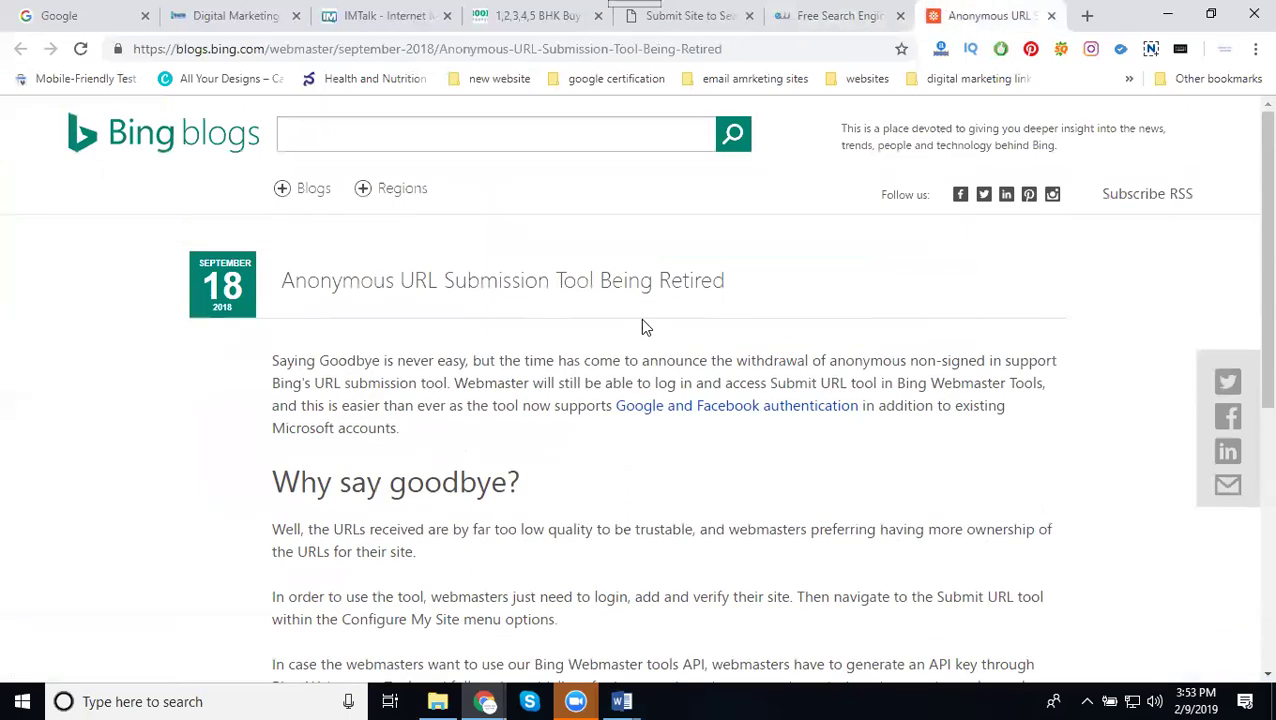
{"action": "scroll", "coordinate": [675, 433], "scroll_direction": "down", "scroll_amount": 3}
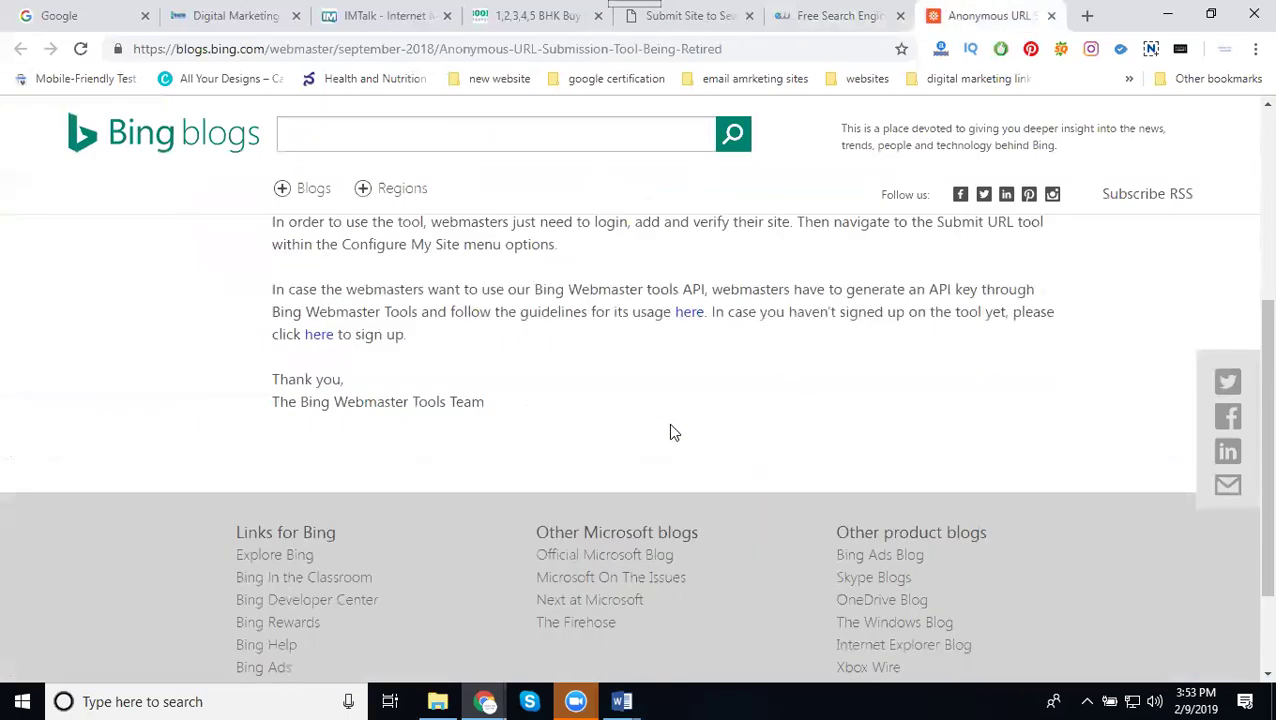
{"action": "left_click", "coordinate": [322, 337]}
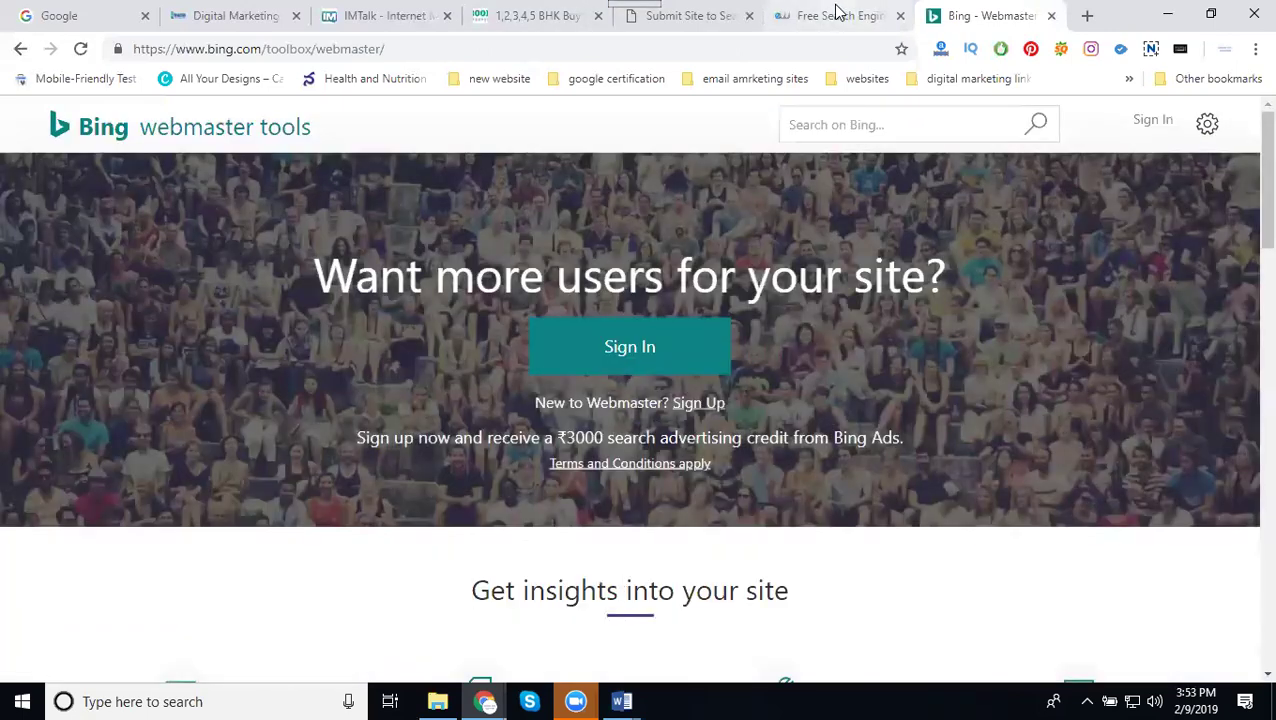
Return to CleverSubmitter's results showing AllTheWeb, Altavista and Amfibi as Submitted
{"action": "left_click", "coordinate": [832, 12]}
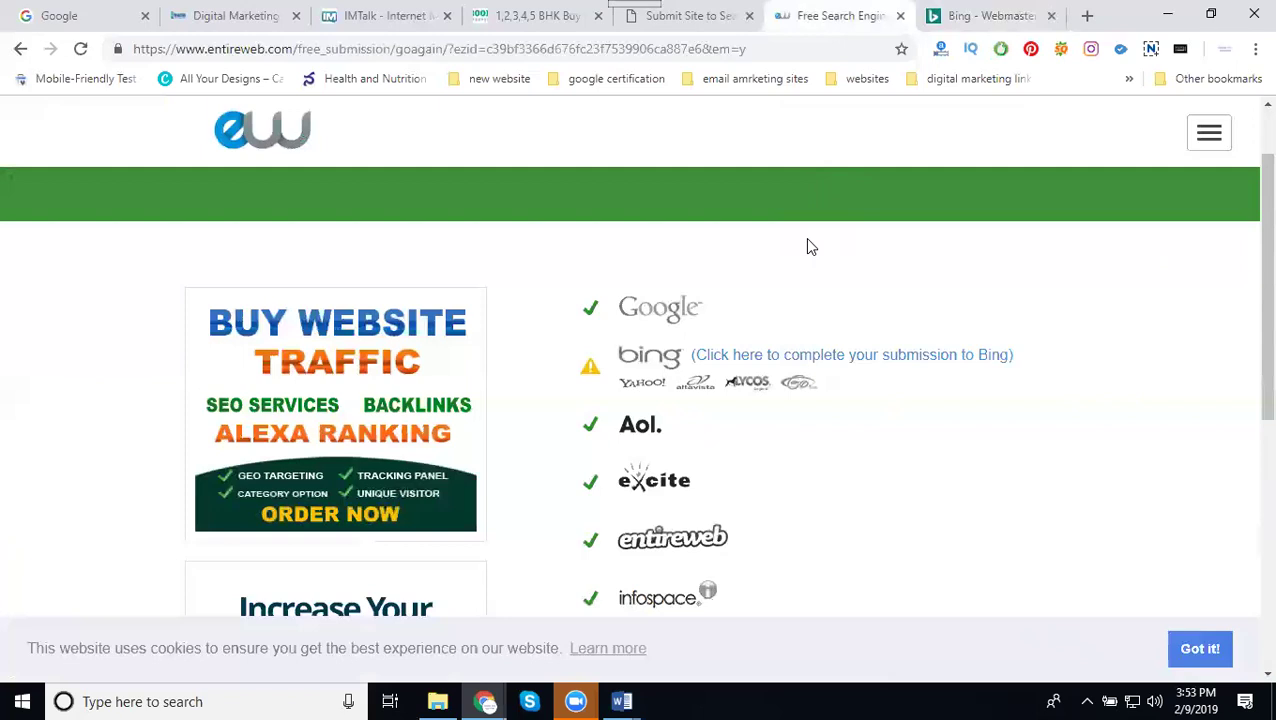
{"action": "scroll", "coordinate": [732, 293], "scroll_direction": "down", "scroll_amount": 3}
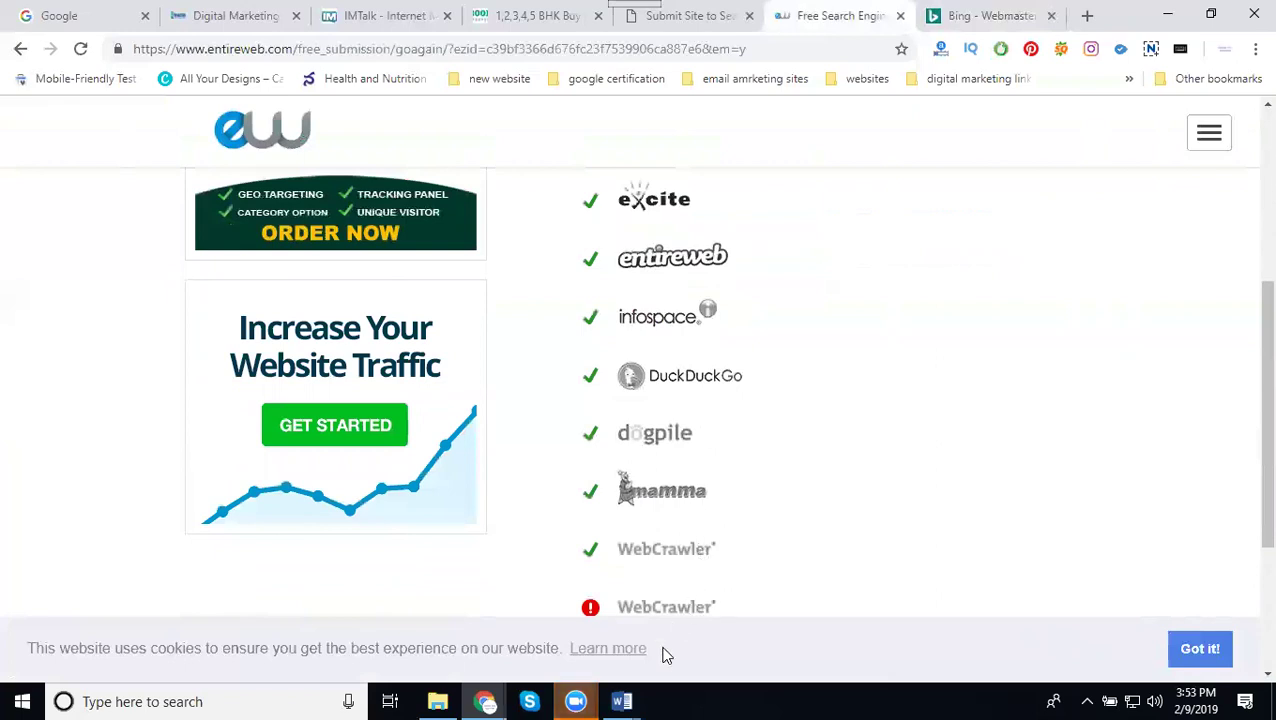
{"action": "key", "text": "ctrl+shift+Tab"}
{"action": "scroll", "coordinate": [666, 255], "scroll_direction": "down", "scroll_amount": 6}
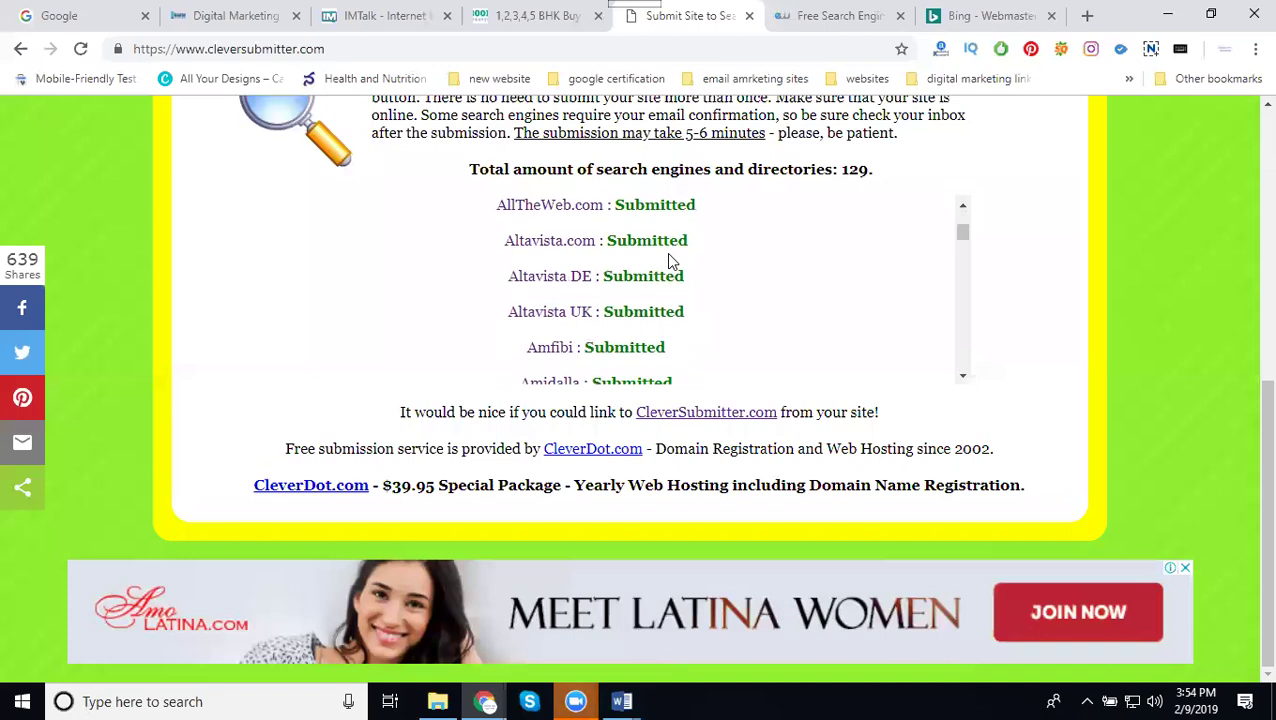
Check every listed engine shows Submitted, then open Gmail in a new tab from Google
{"action": "scroll", "coordinate": [670, 261], "scroll_direction": "down", "scroll_amount": 6}
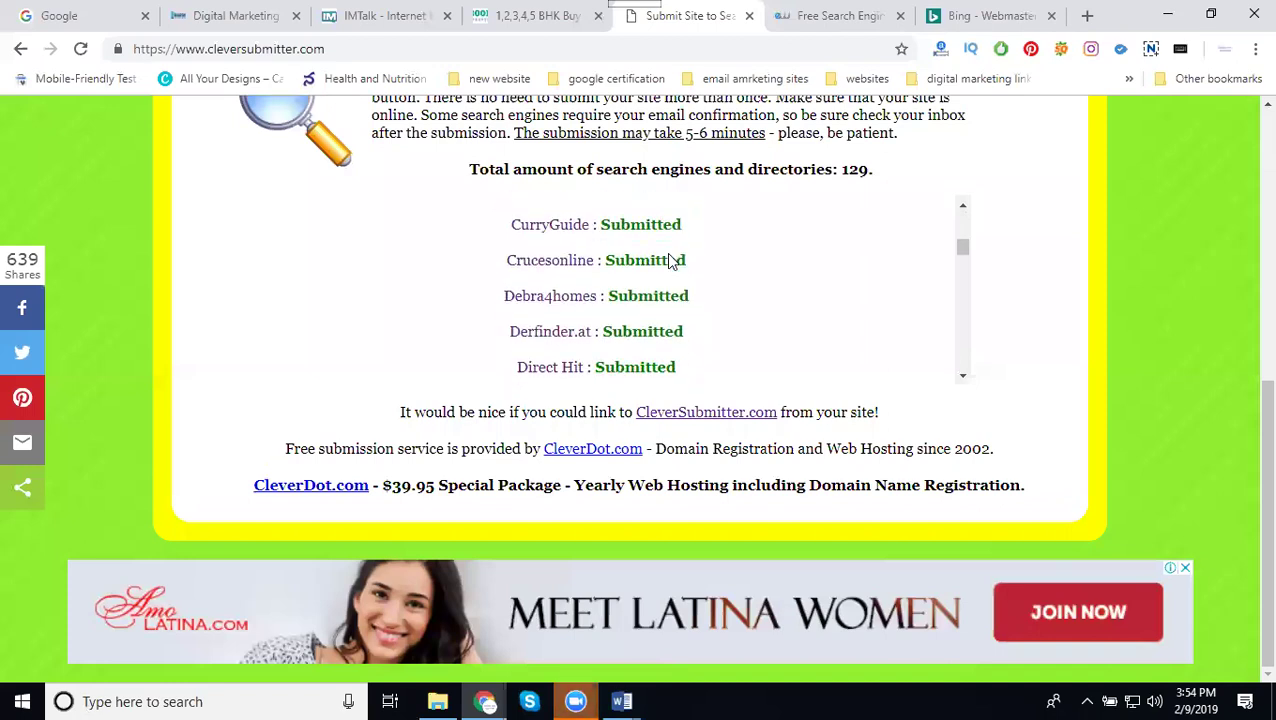
{"action": "scroll", "coordinate": [670, 258], "scroll_direction": "down", "scroll_amount": 6}
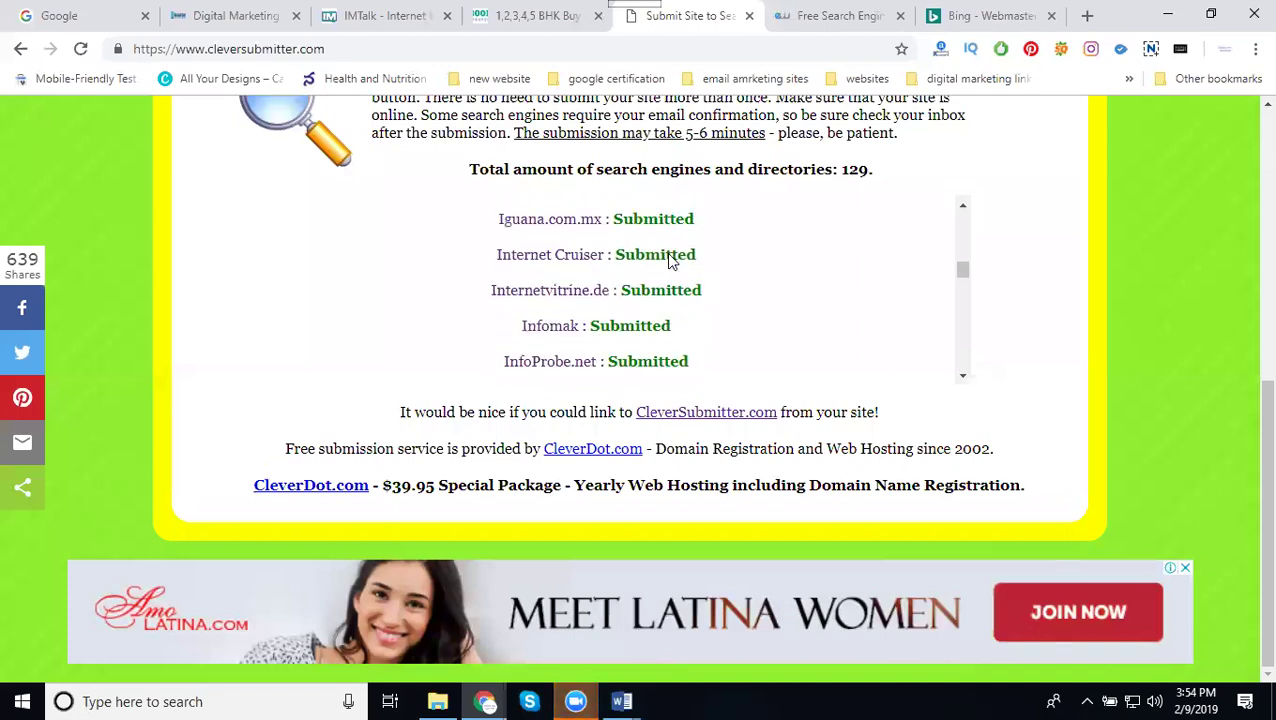
{"action": "left_click", "coordinate": [79, 17]}
{"action": "middle_click", "coordinate": [1049, 125]}
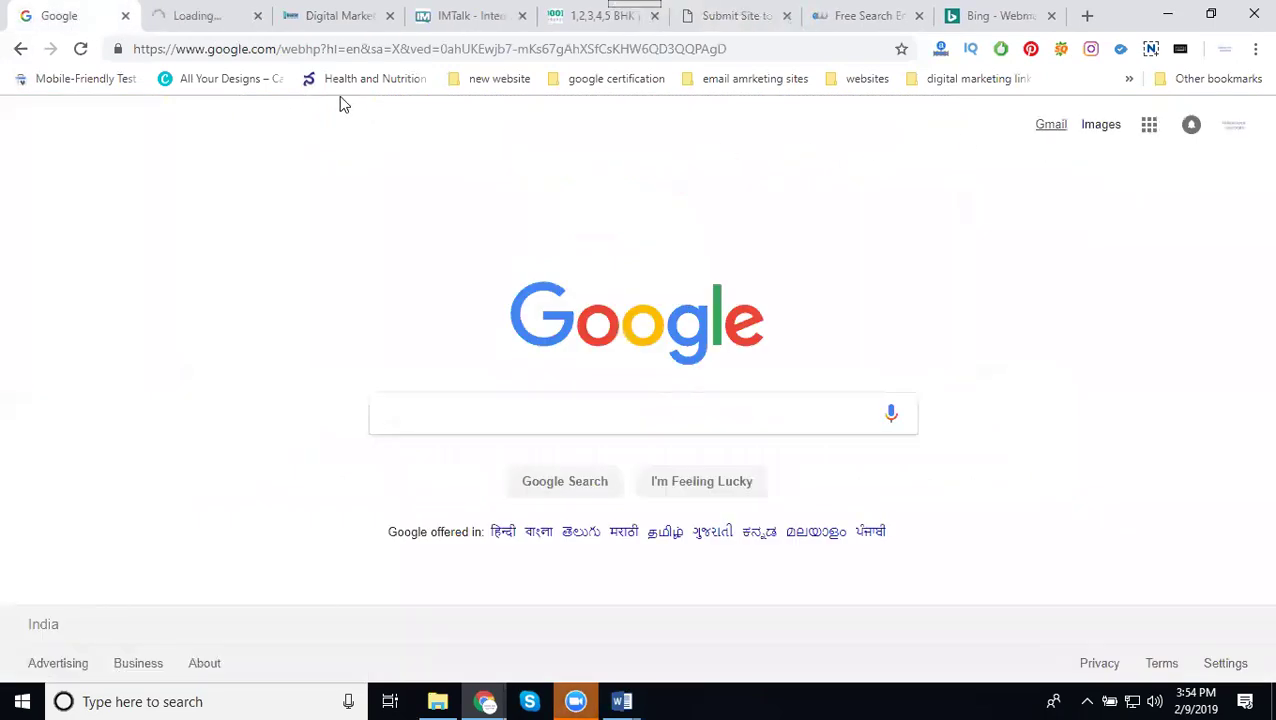